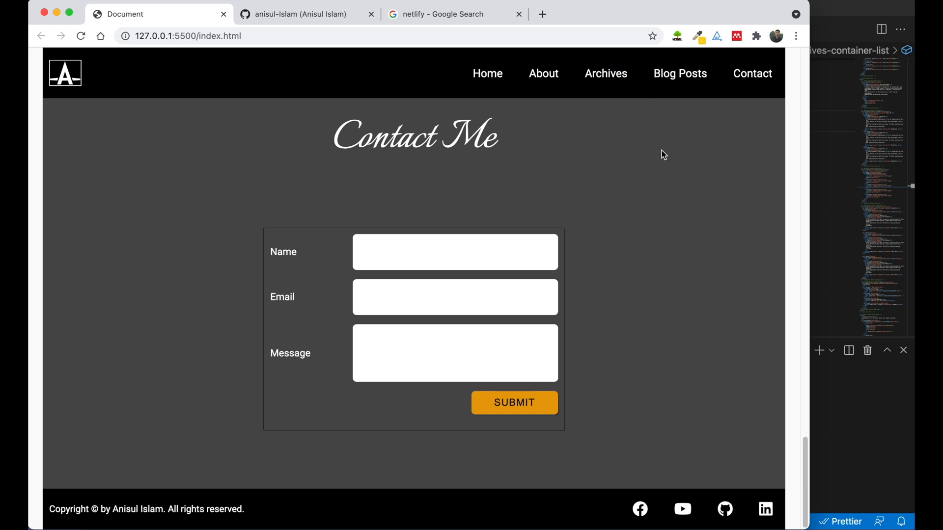
# - Switch from the blog page preview to VS Code and initialize a Git repository in the blog-project folder with git init
pyautogui.scroll(20, 671, 165)
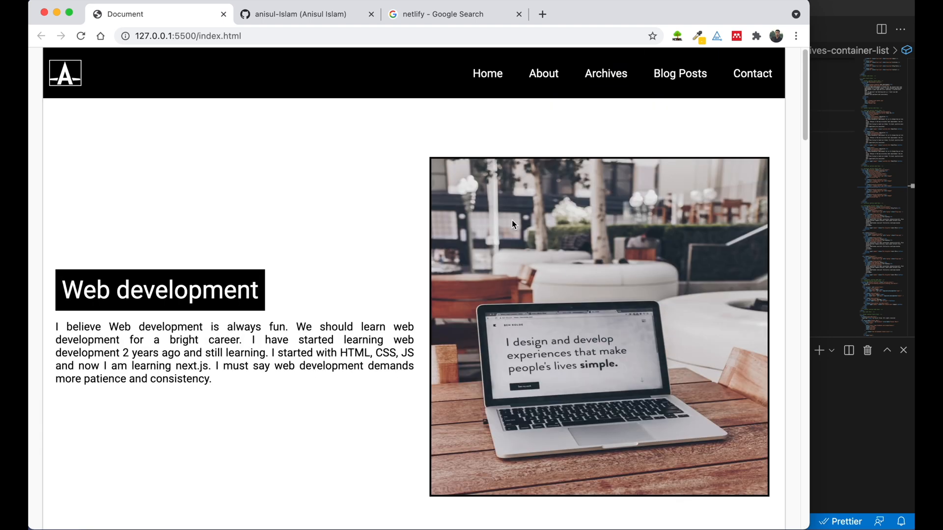
pyautogui.scroll(-20, 644, 216)
pyautogui.click(834, 191)
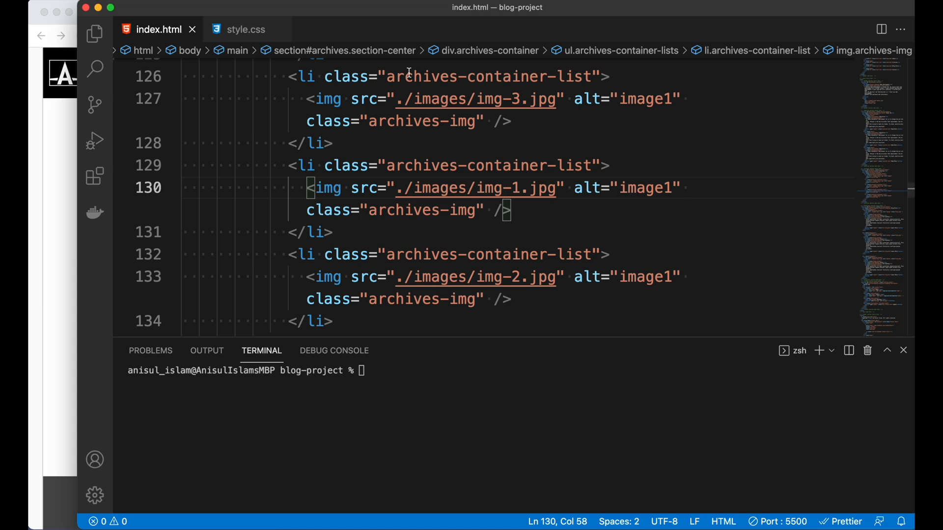
pyautogui.click(364, 380)
pyautogui.write('git init')
pyautogui.press('Return')
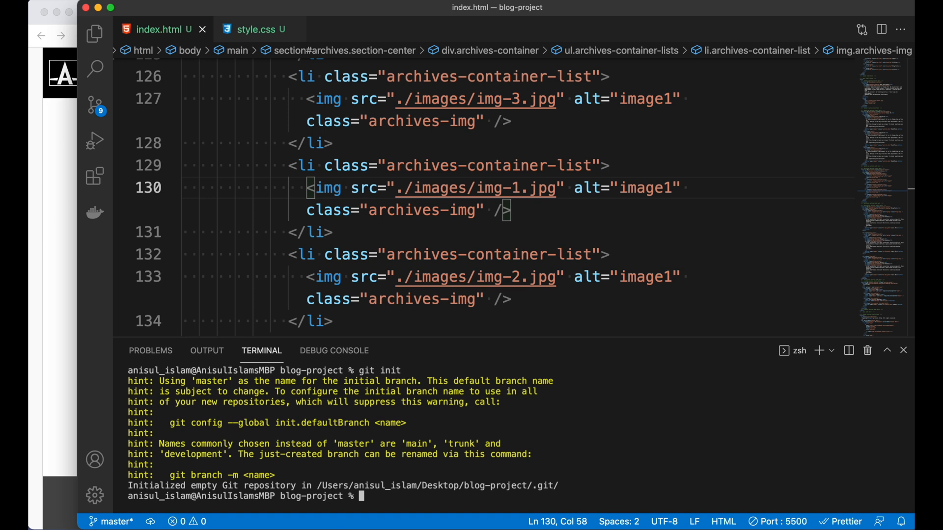
# - Stage all project files with git add . and commit them with the message "complete blog project"
pyautogui.write('git add .')
pyautogui.press('Return')
pyautogui.write('git')
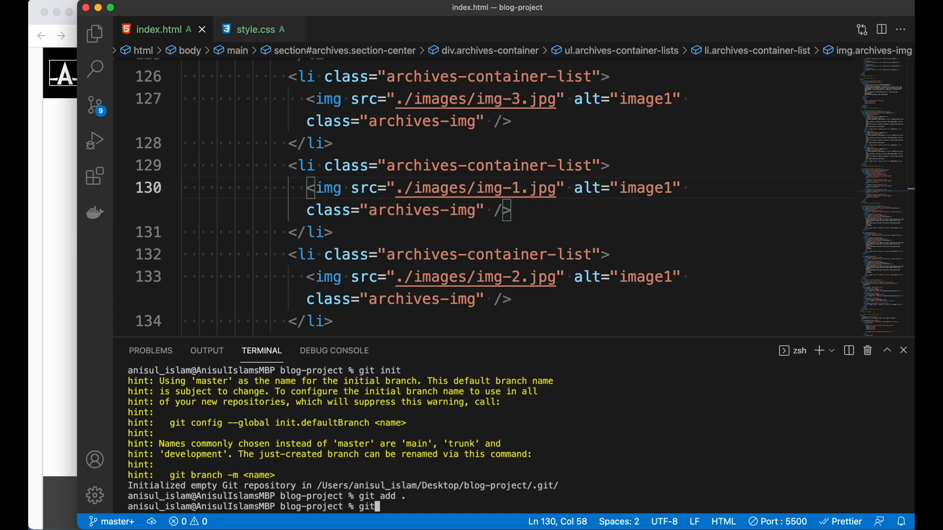
pyautogui.write(' commit -m "complete ')
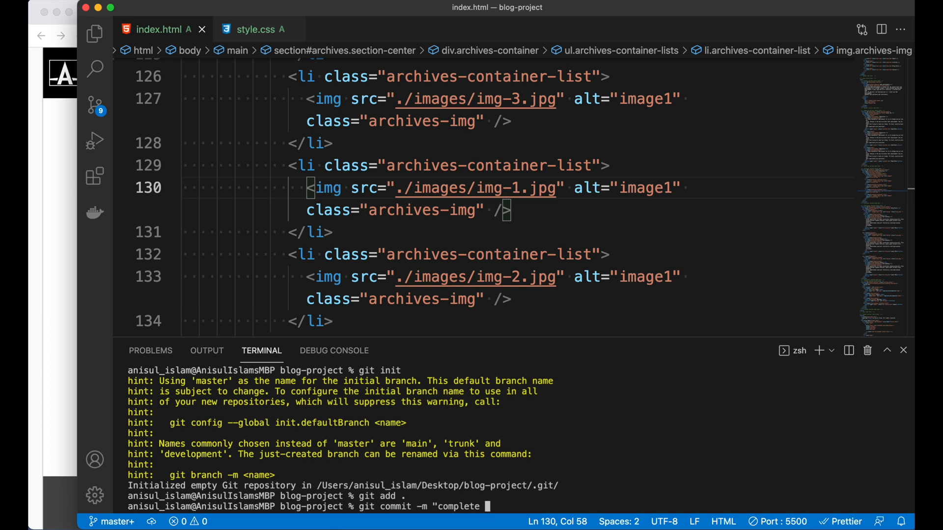
pyautogui.write('blog project"')
pyautogui.press('Return')
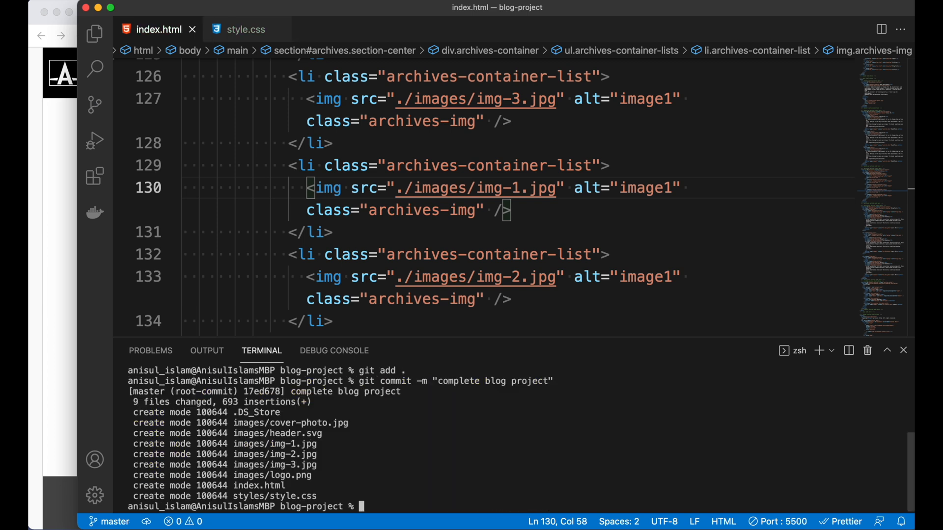
# - Switch to GitHub in the browser and start a new repository named blog-project
pyautogui.click(49, 183)
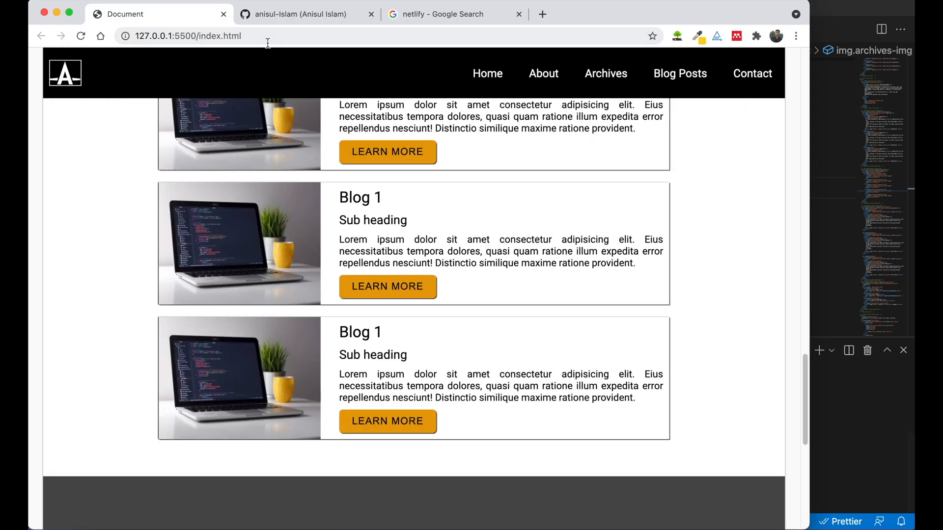
pyautogui.click(287, 15)
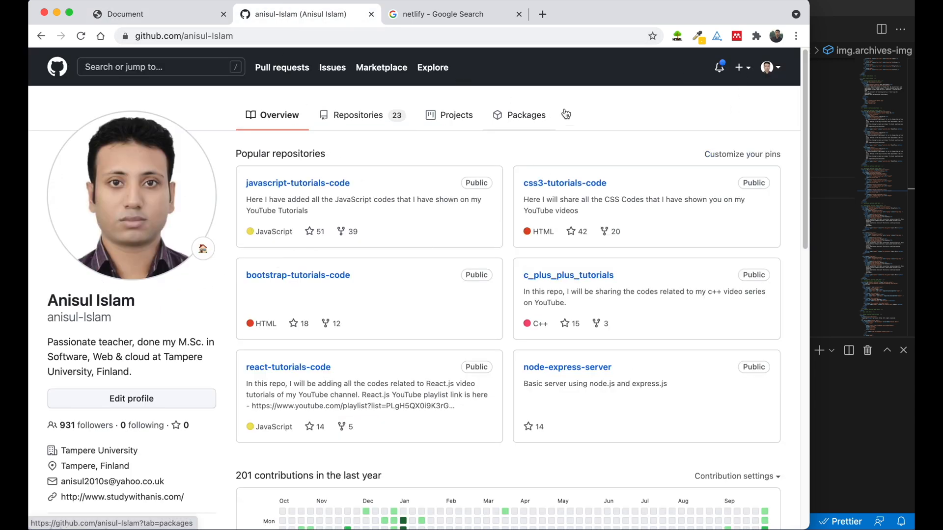
pyautogui.click(741, 70)
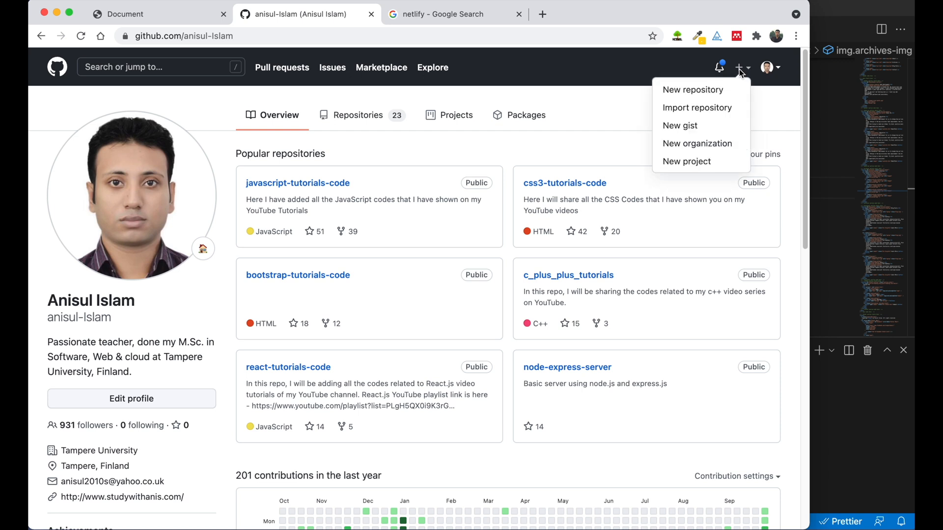
pyautogui.click(714, 91)
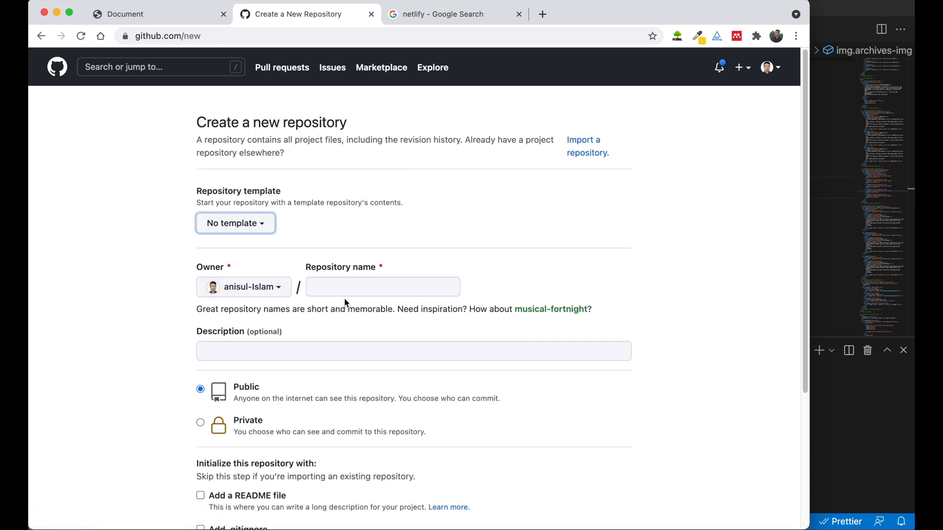
pyautogui.click(347, 289)
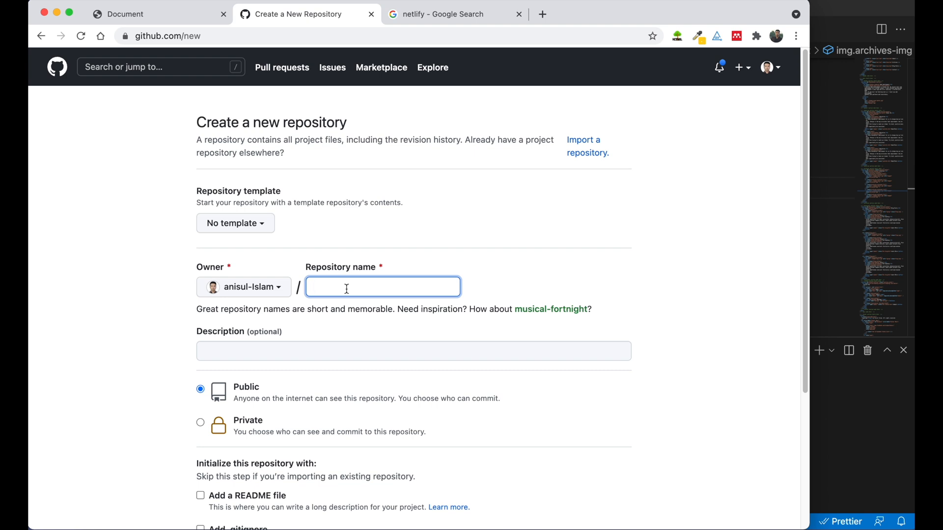
pyautogui.write('blog-project')
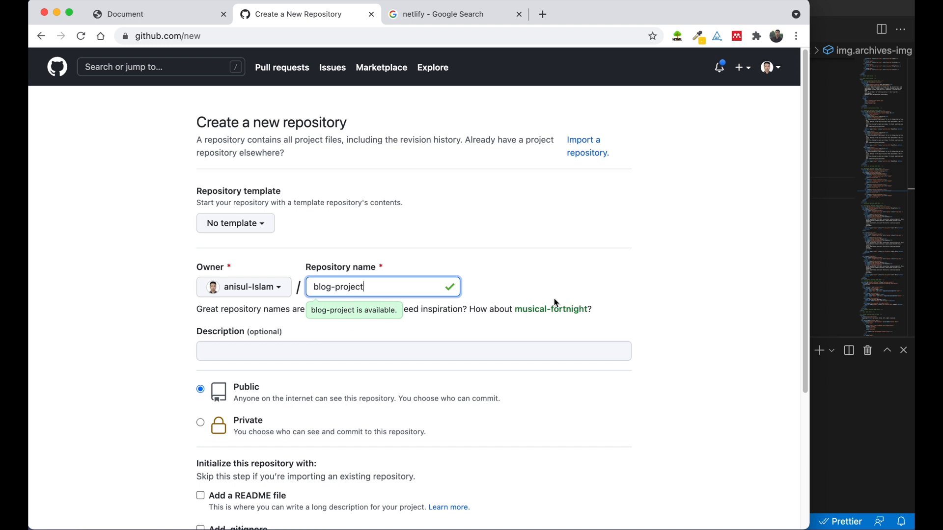
# - Describe the repository as "this is a blog website project built with html, css for my youtube students" and create it
pyautogui.click(349, 354)
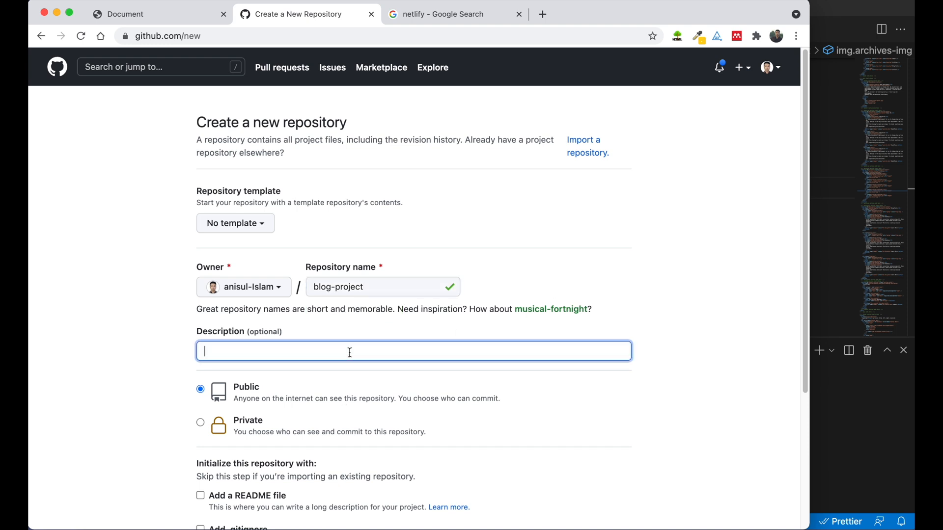
pyautogui.write('this is a blog pebsite pro')
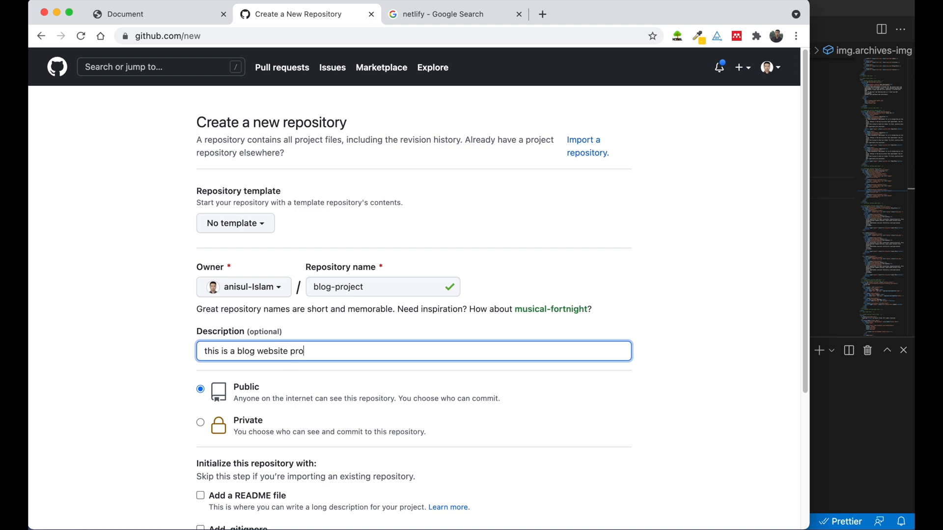
pyautogui.write('ject built with html, csss')
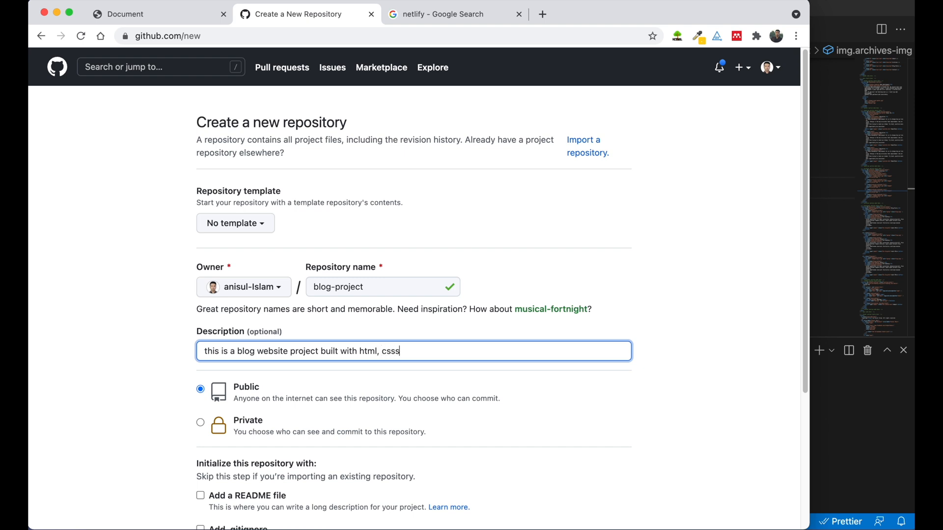
pyautogui.press('BackSpace')
pyautogui.write(' for my youtube students')
pyautogui.scroll(-5, 245, 442)
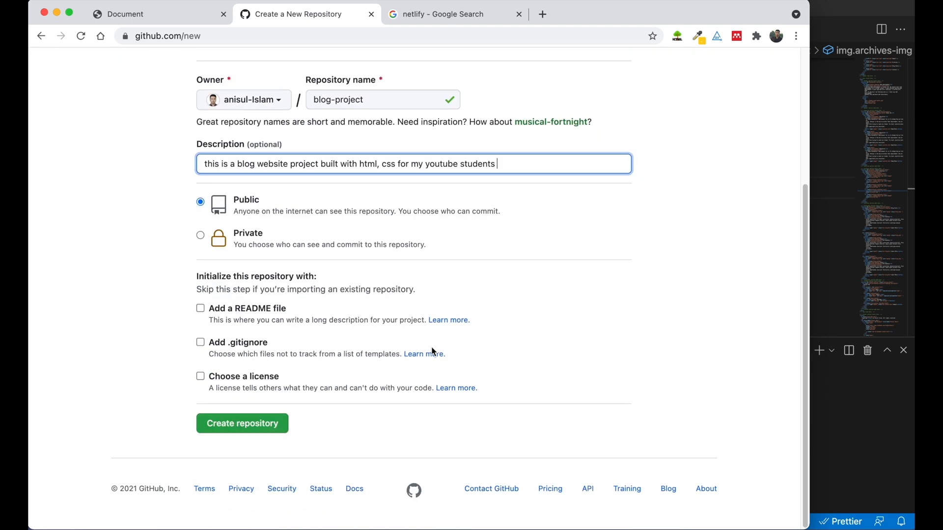
pyautogui.click(256, 425)
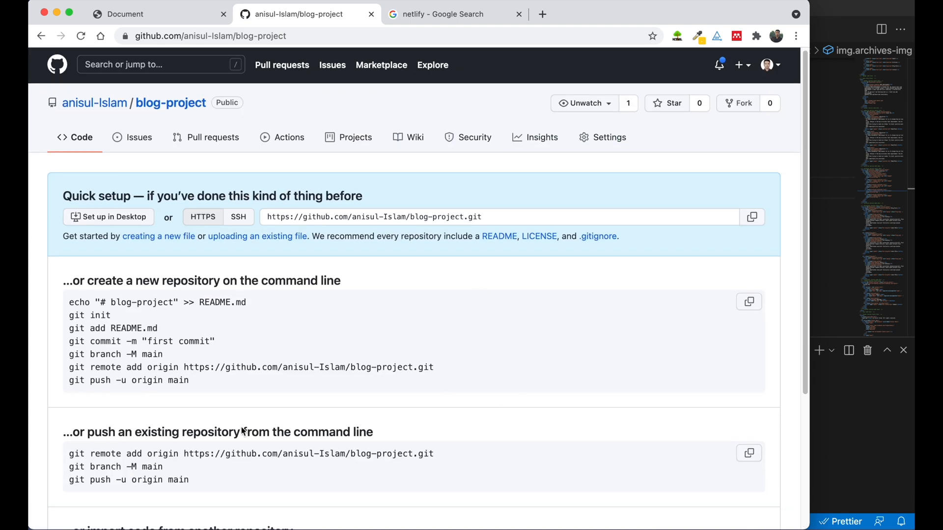
# - Copy the git remote add origin command for blog-project.git from the GitHub setup page and run it in the VS Code terminal
pyautogui.scroll(-1, 261, 416)
pyautogui.scroll(-1, 261, 415)
pyautogui.moveTo(71, 421); pyautogui.dragTo(419, 417)
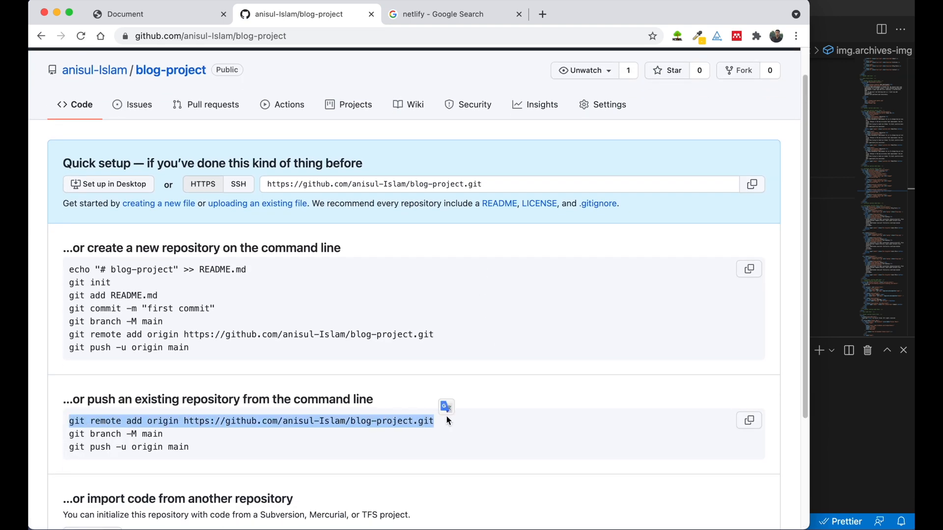
pyautogui.click(835, 424)
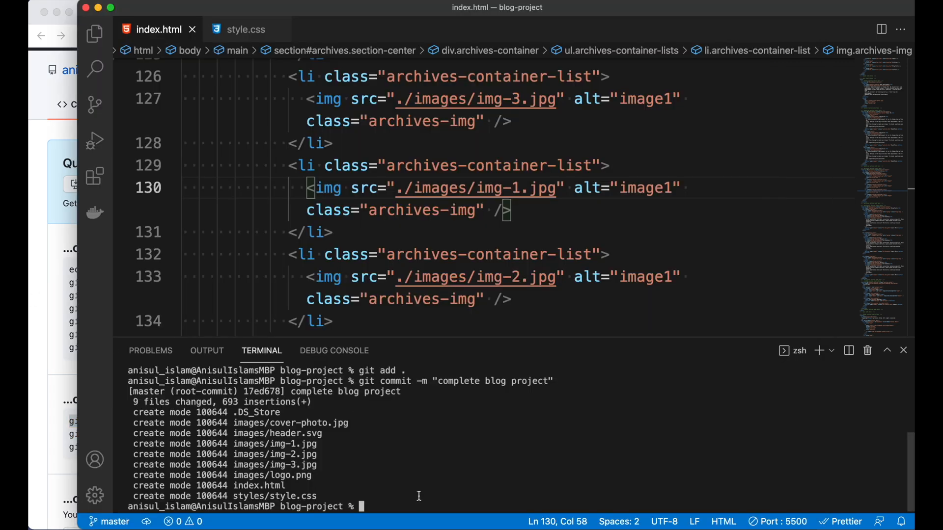
pyautogui.write('git remote add origin https://github.com/anisul-Islam/blog-project.git')
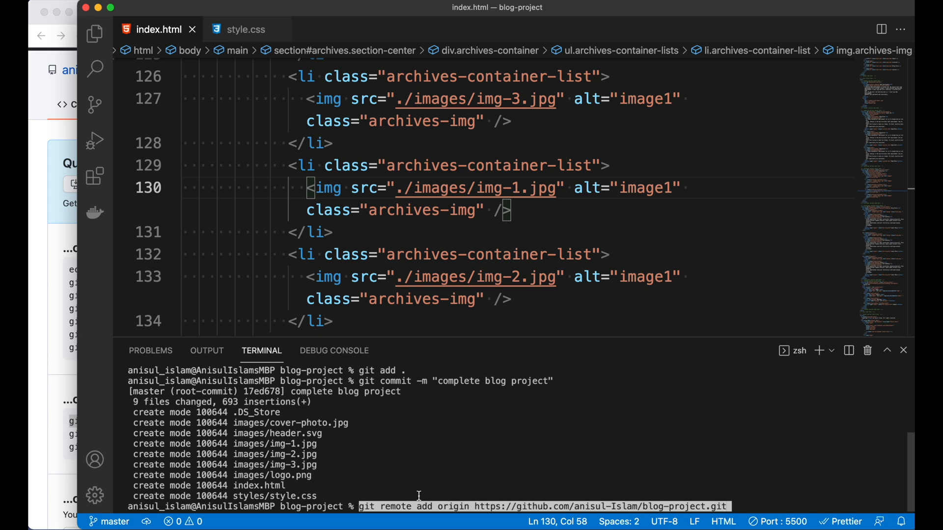
pyautogui.press('Return')
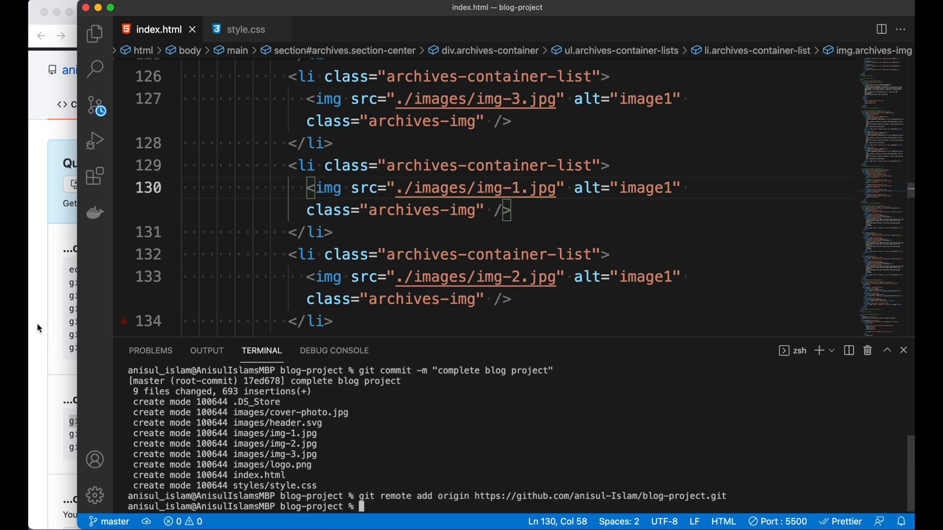
# - Copy the command git push -u origin main from the GitHub setup page into the VS Code terminal
pyautogui.click(37, 323)
pyautogui.click(73, 445)
pyautogui.moveTo(72, 446); pyautogui.dragTo(216, 446)
pyautogui.press('super+c')
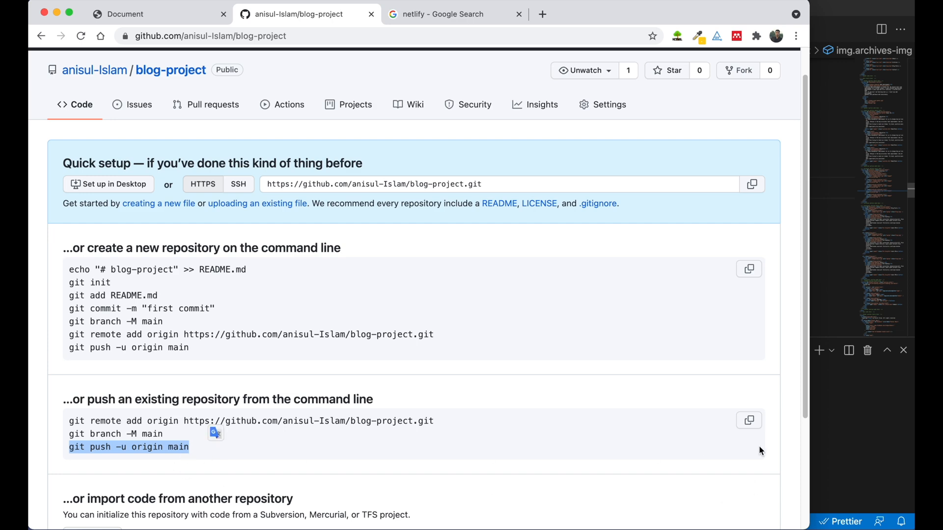
pyautogui.click(823, 444)
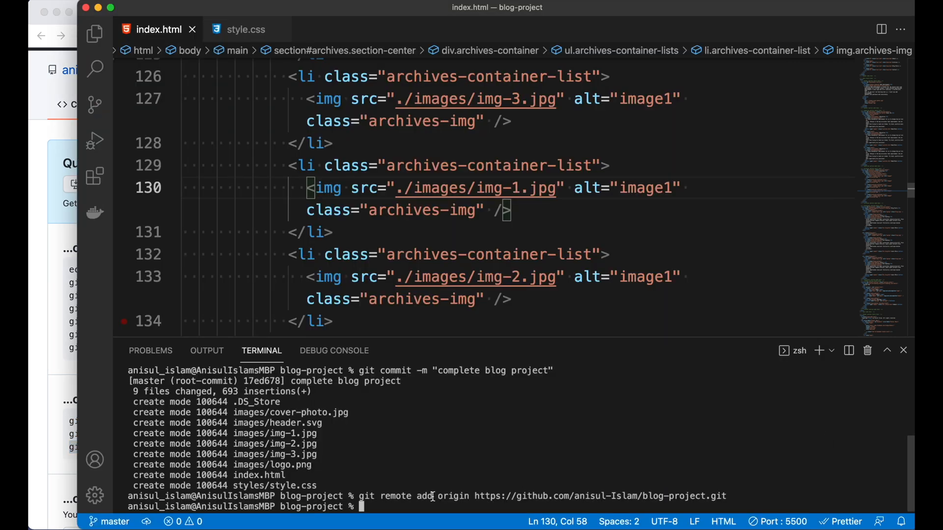
pyautogui.press('super+v')
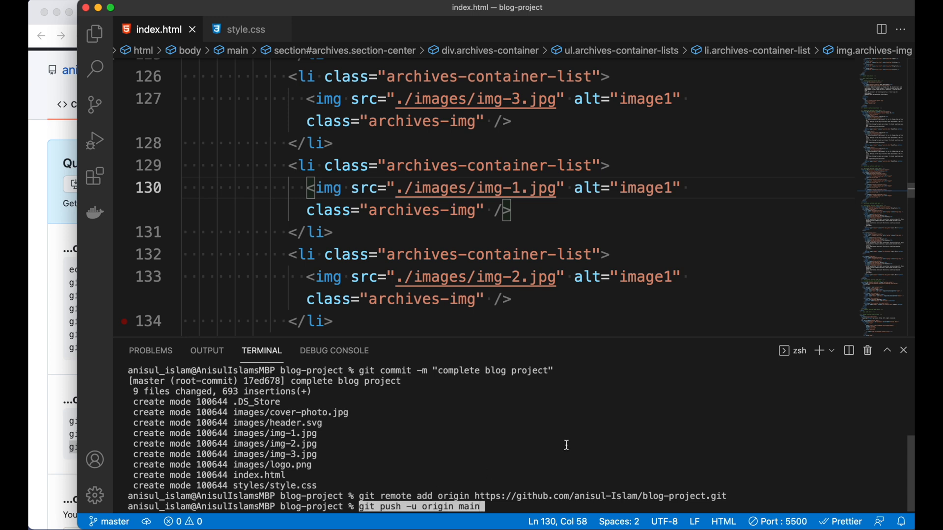
# - Change the push command's branch to master, run it, and reopen the blog-project repository page on GitHub
pyautogui.tripleClick(486, 506)
pyautogui.press('BackSpace')
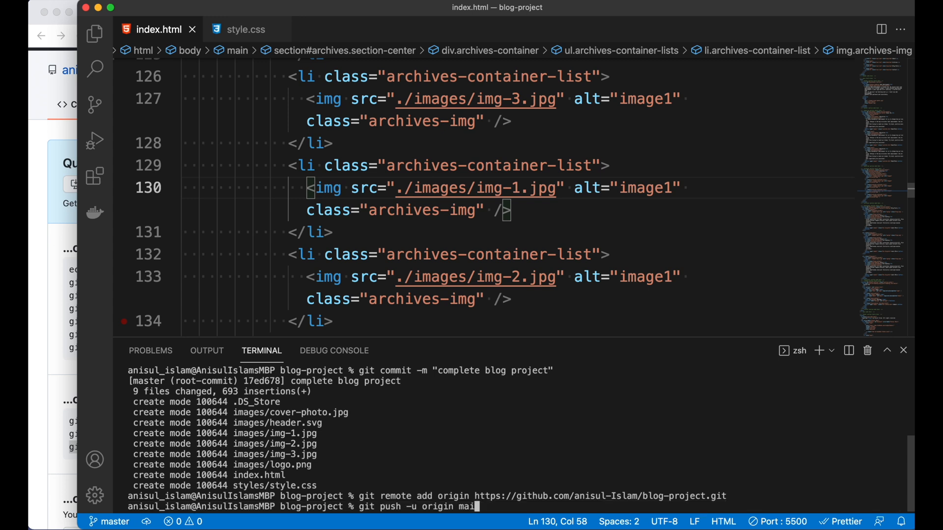
pyautogui.press('BackSpace')
pyautogui.press('BackSpace')
pyautogui.write('aster')
pyautogui.press('Return')
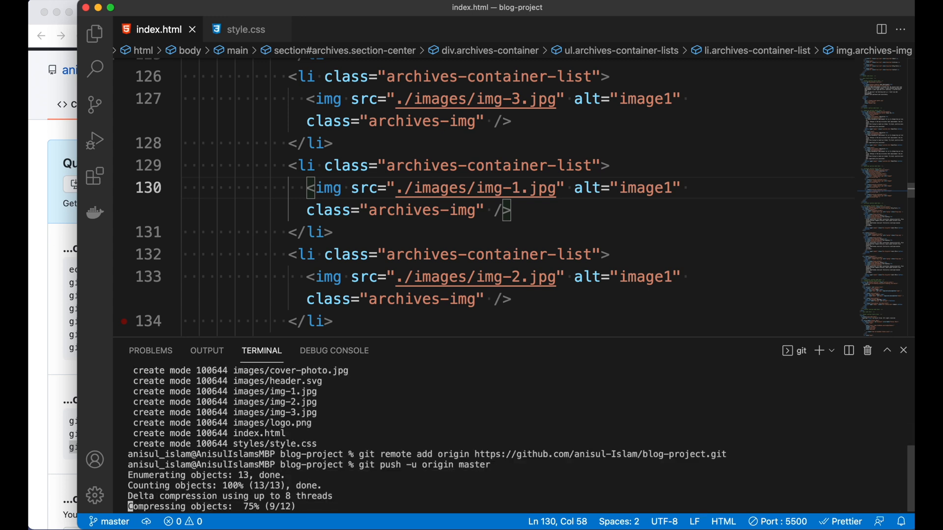
pyautogui.click(44, 251)
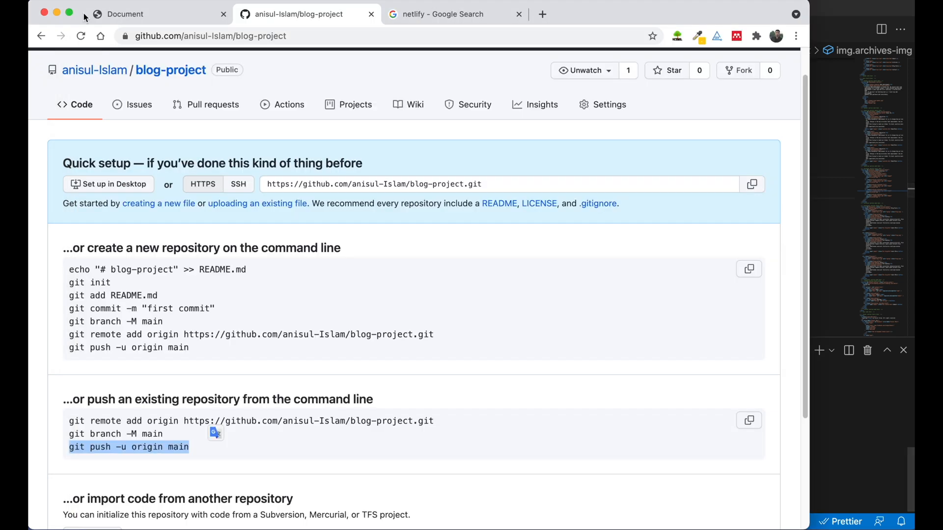
pyautogui.click(173, 73)
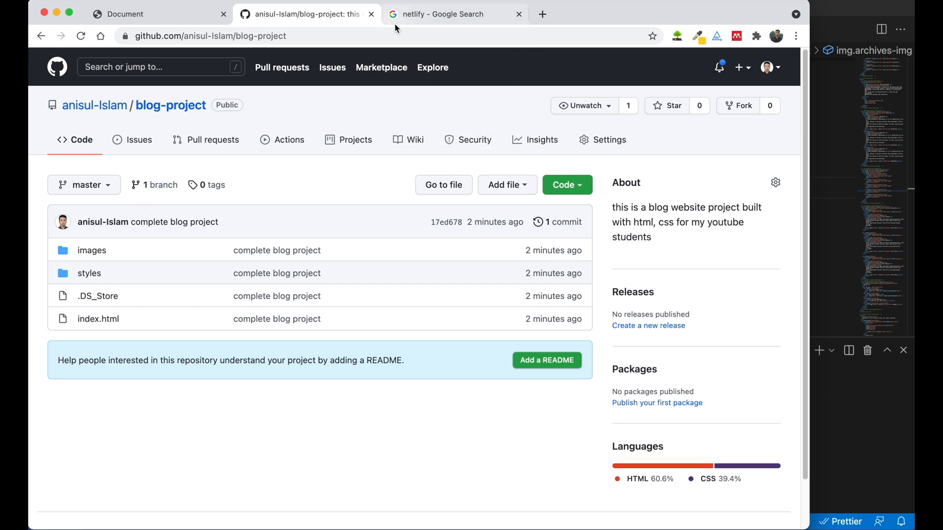
# - Open the Netlify website from the Google results and log in to the team overview
pyautogui.click(413, 15)
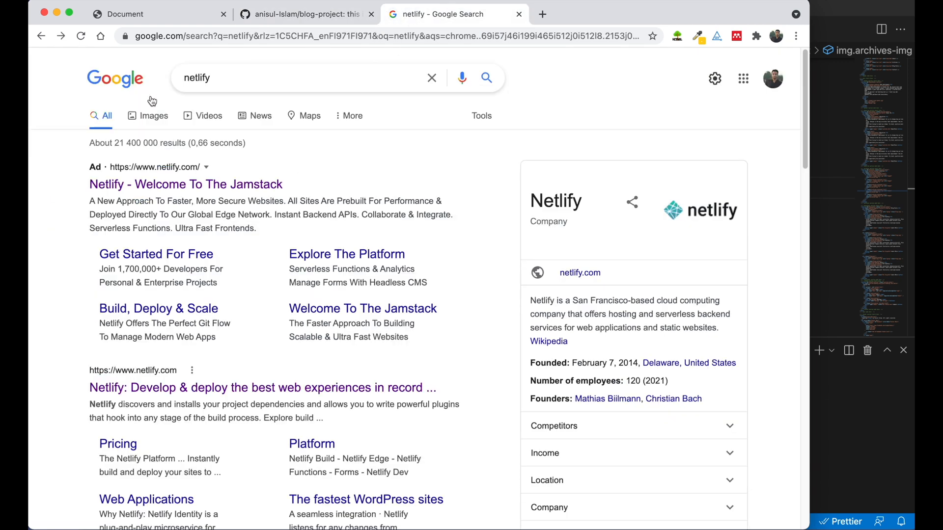
pyautogui.click(183, 189)
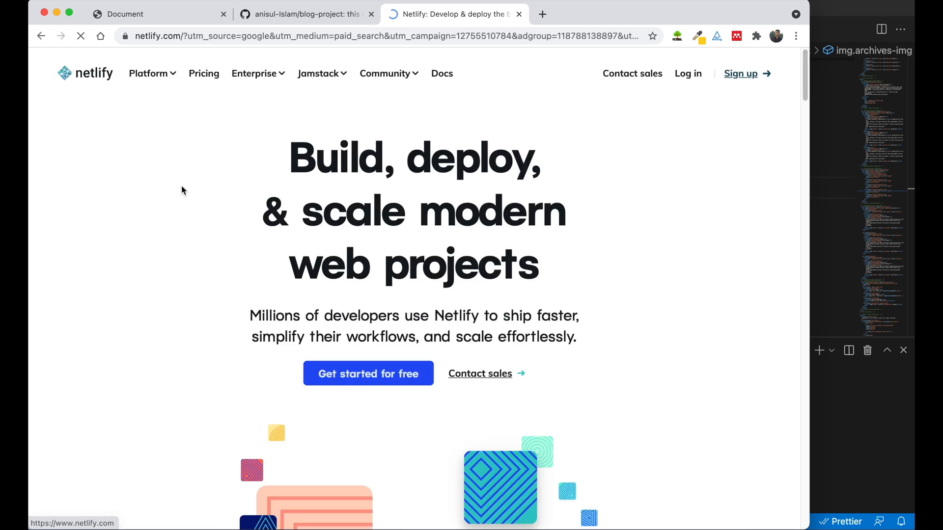
pyautogui.click(685, 77)
pyautogui.click(317, 254)
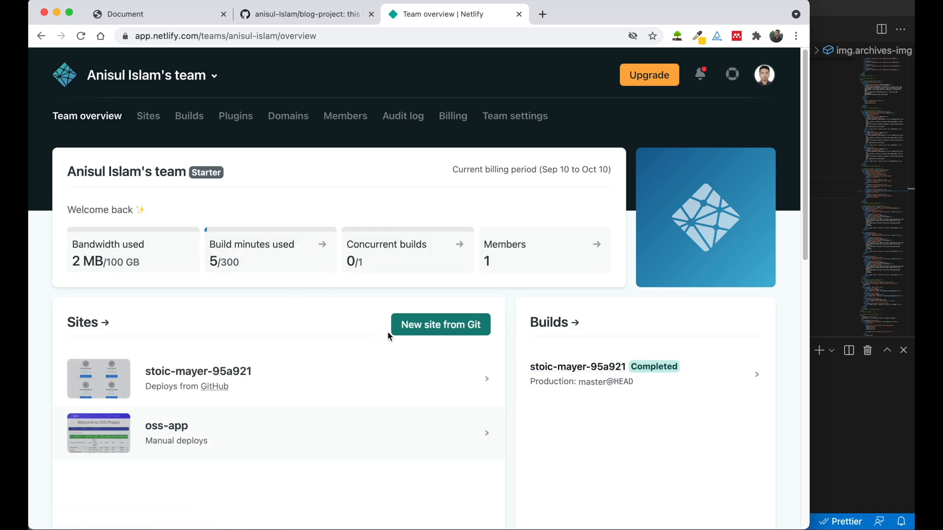
# - Start a new Netlify site from Git with GitHub as the provider and blog-project as the repository
pyautogui.click(466, 334)
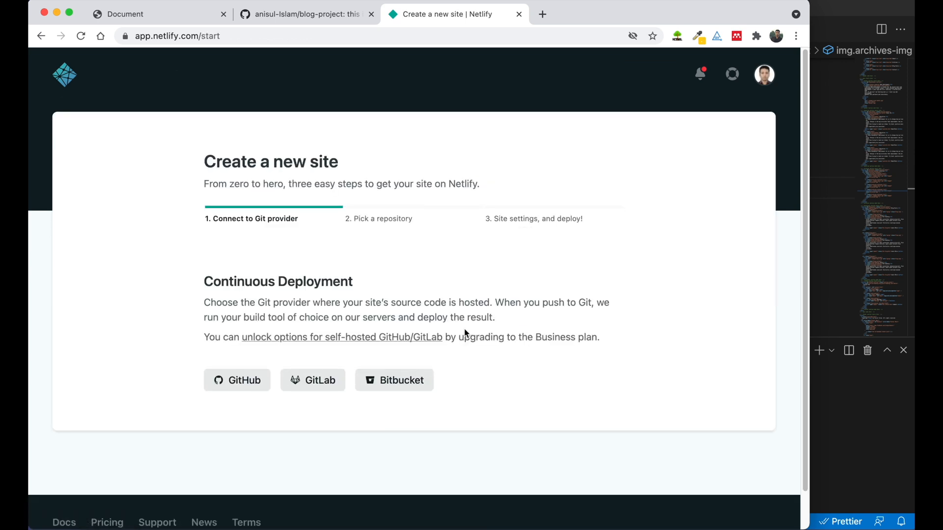
pyautogui.click(244, 381)
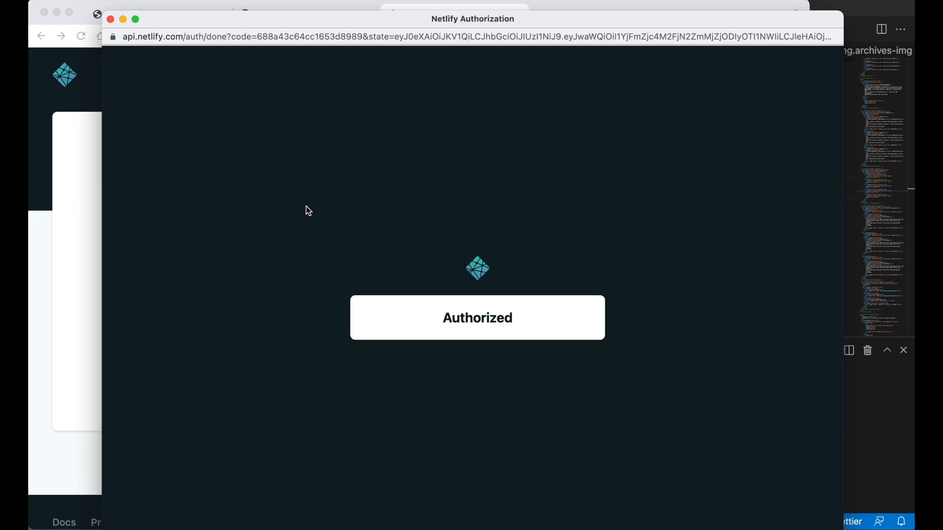
pyautogui.scroll(-2, 465, 186)
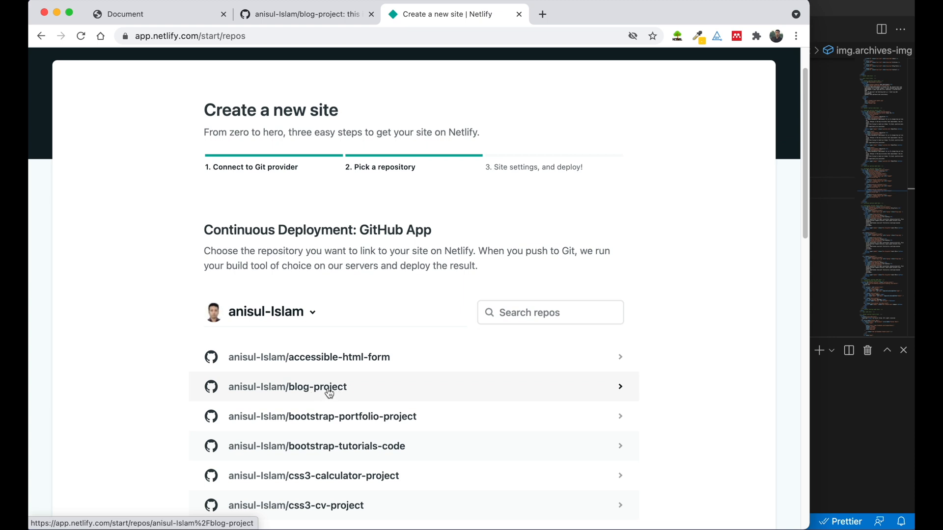
pyautogui.click(328, 389)
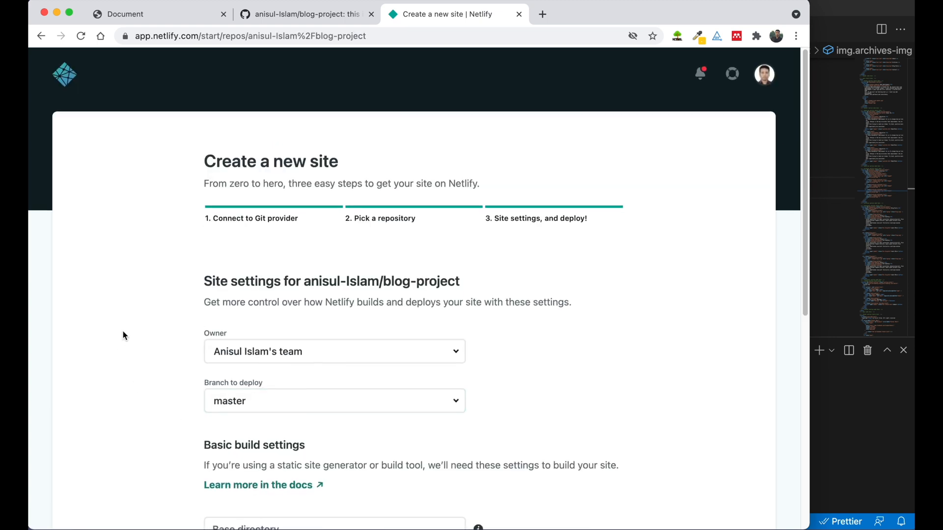
# - Deploy the blog-project site from the master branch with the base directory, build command and publish directory left empty
pyautogui.scroll(-4, 123, 332)
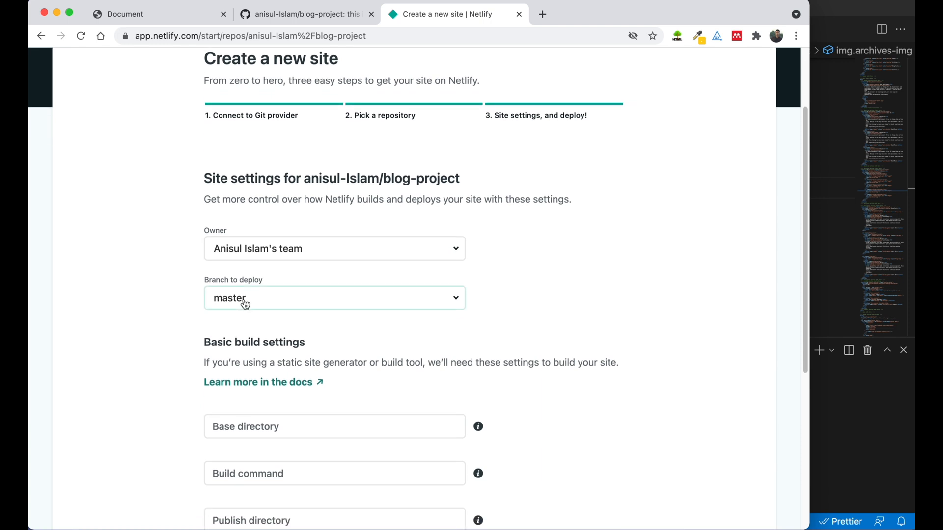
pyautogui.scroll(-10, 609, 340)
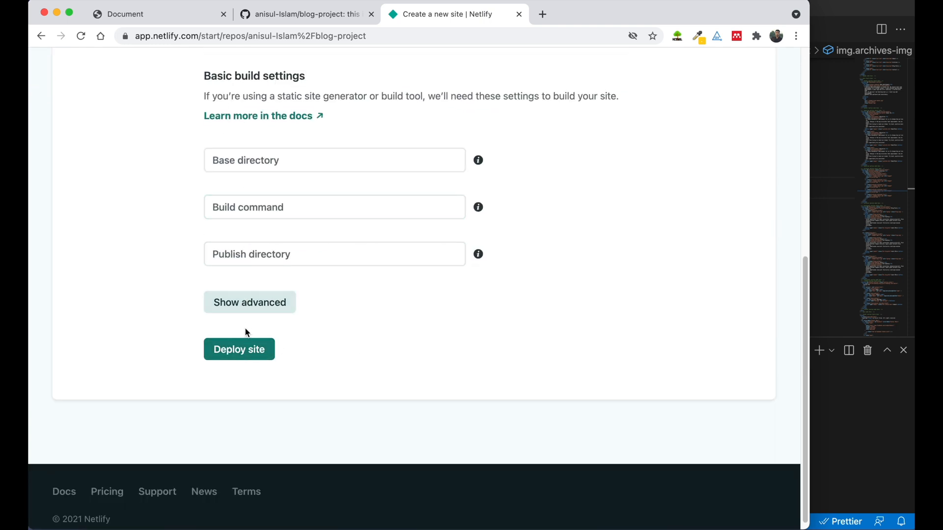
pyautogui.click(244, 351)
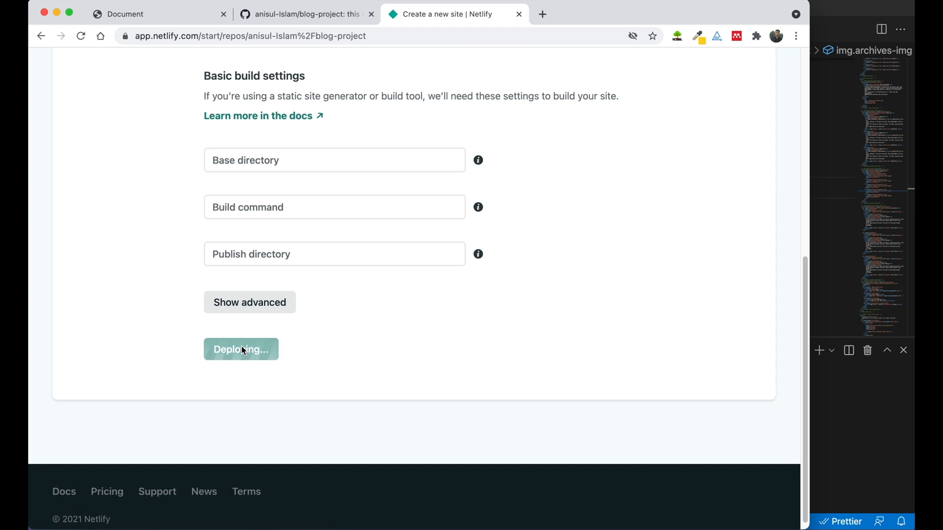
# - Open the details of the published production deploy and preview the live blog page through to its contact form
pyautogui.scroll(-3, 457, 295)
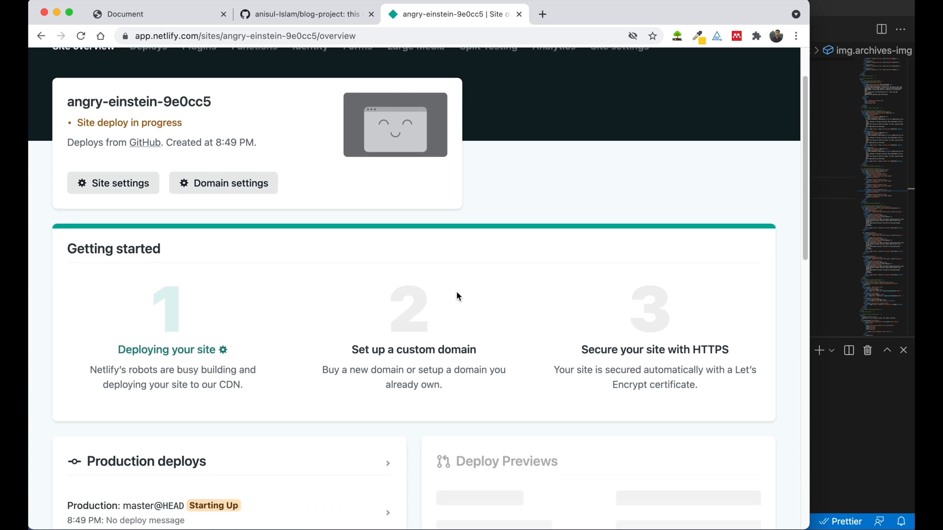
pyautogui.scroll(-10, 457, 294)
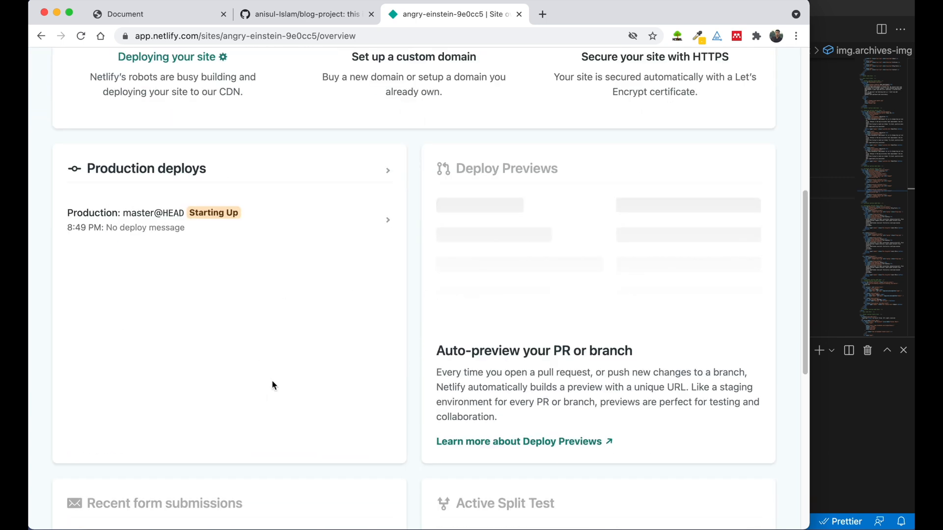
pyautogui.scroll(1, 286, 295)
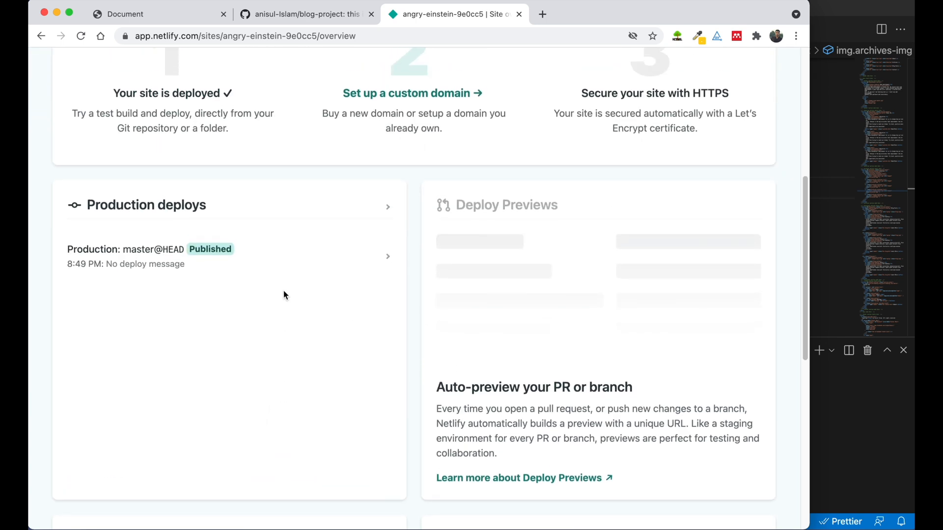
pyautogui.scroll(2, 274, 276)
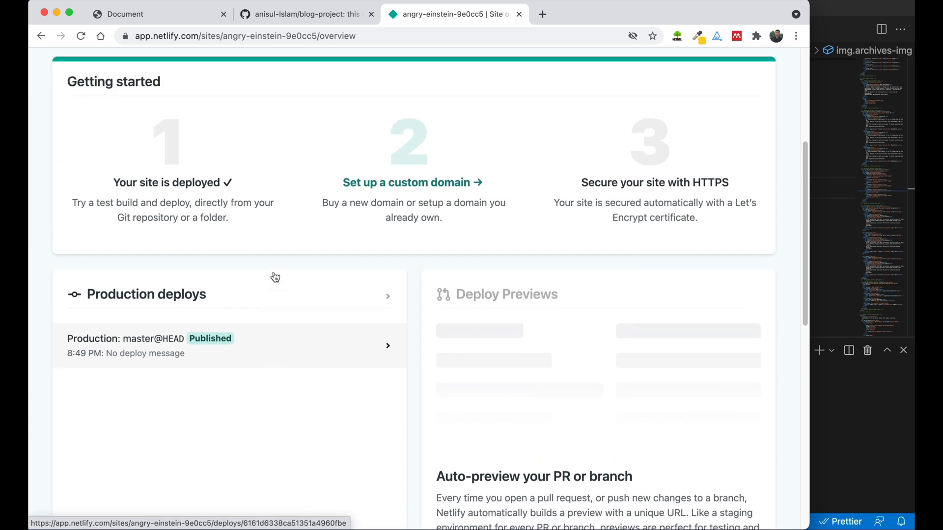
pyautogui.click(200, 347)
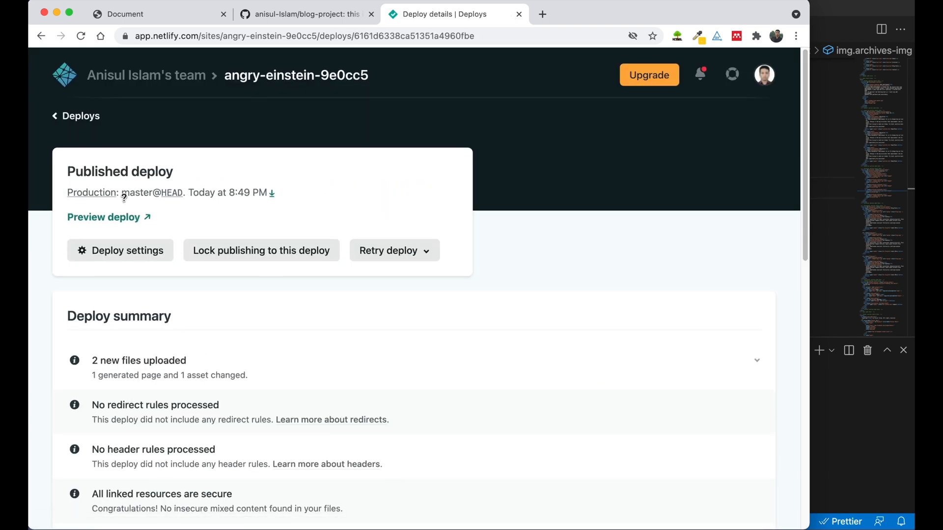
pyautogui.click(122, 225)
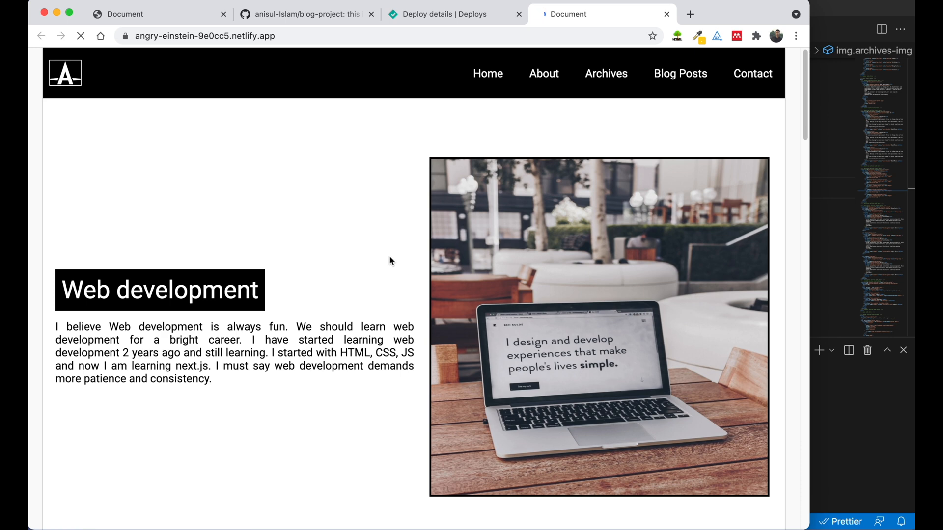
pyautogui.scroll(-10, 353, 241)
pyautogui.scroll(-10, 353, 241)
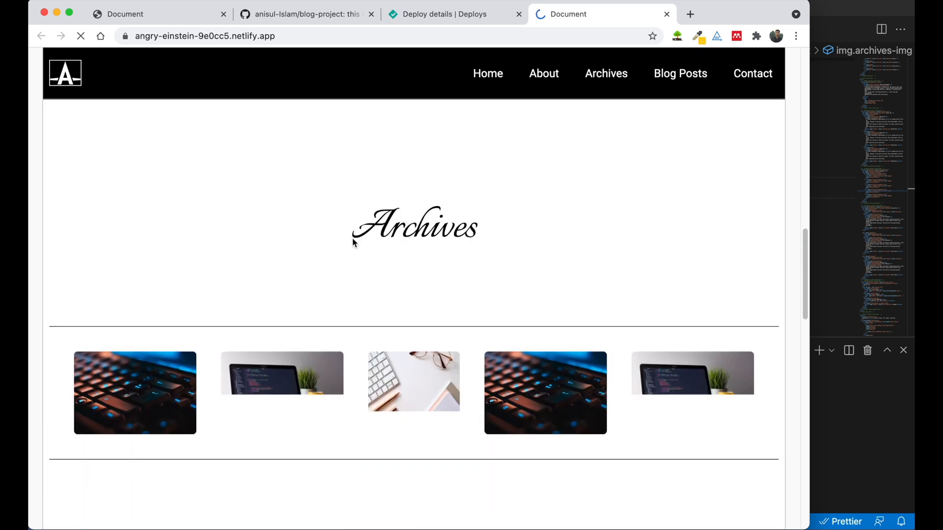
pyautogui.scroll(4, 352, 238)
pyautogui.scroll(-15, 352, 238)
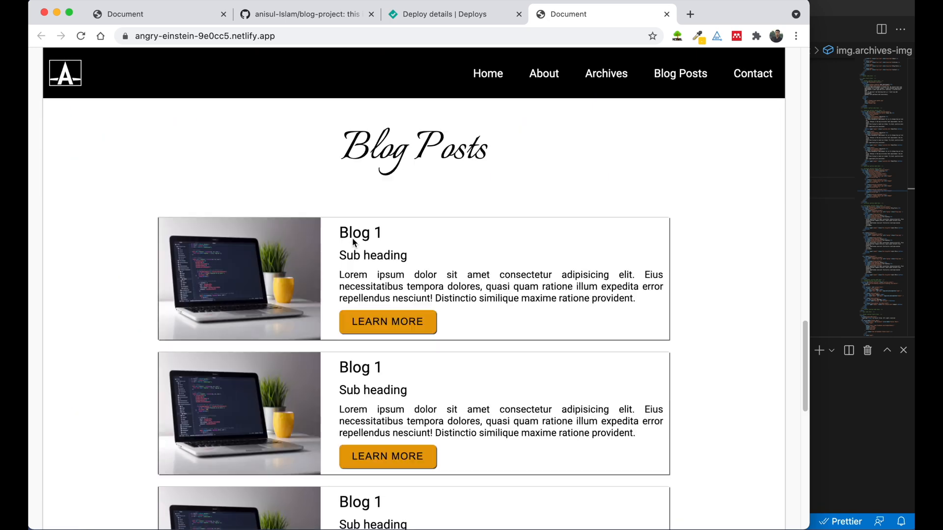
# - Copy the live site's address angry-einstein-9e0cc5.netlify.app and load it in a new browser tab to check the page
pyautogui.click(286, 38)
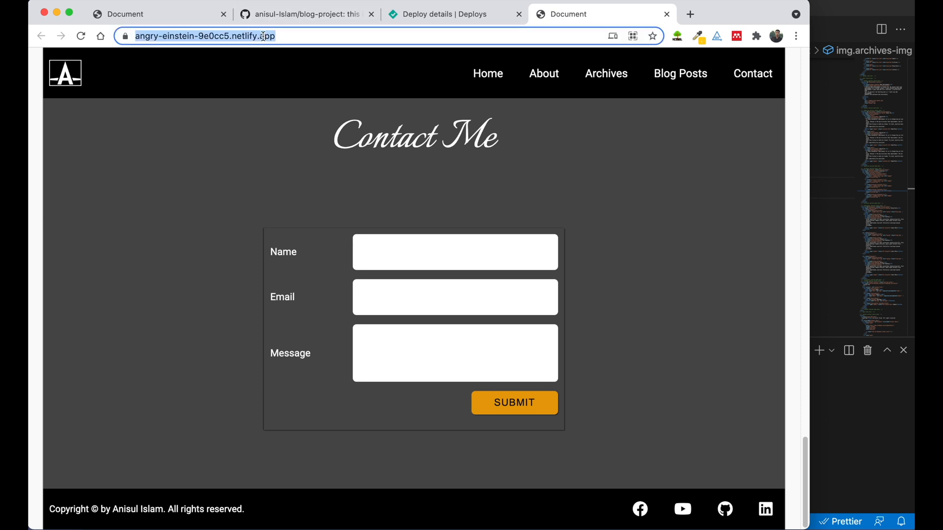
pyautogui.rightClick(263, 35)
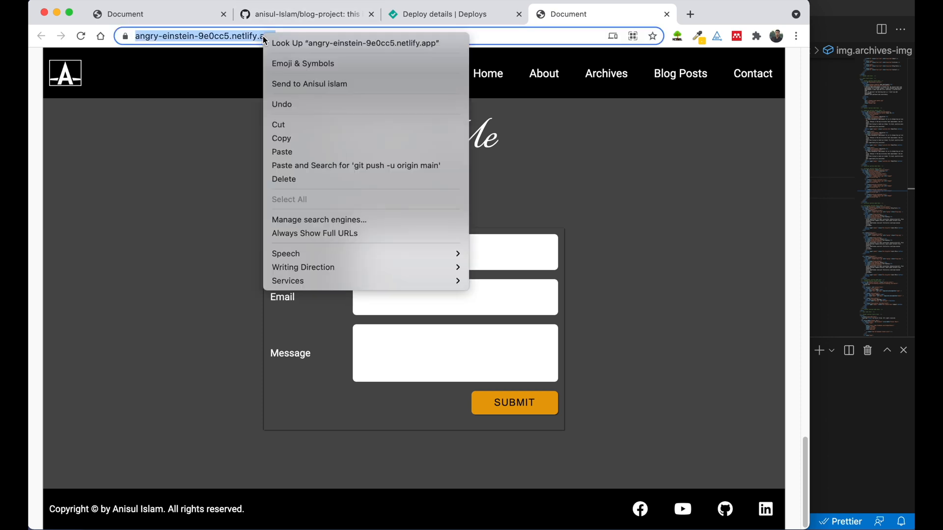
pyautogui.click(288, 139)
pyautogui.click(690, 16)
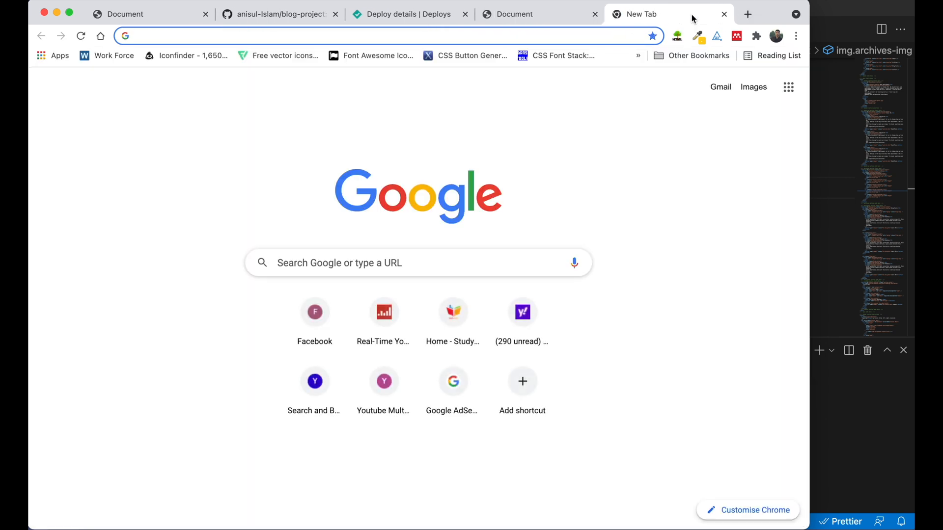
pyautogui.press('super+v')
pyautogui.press('Return')
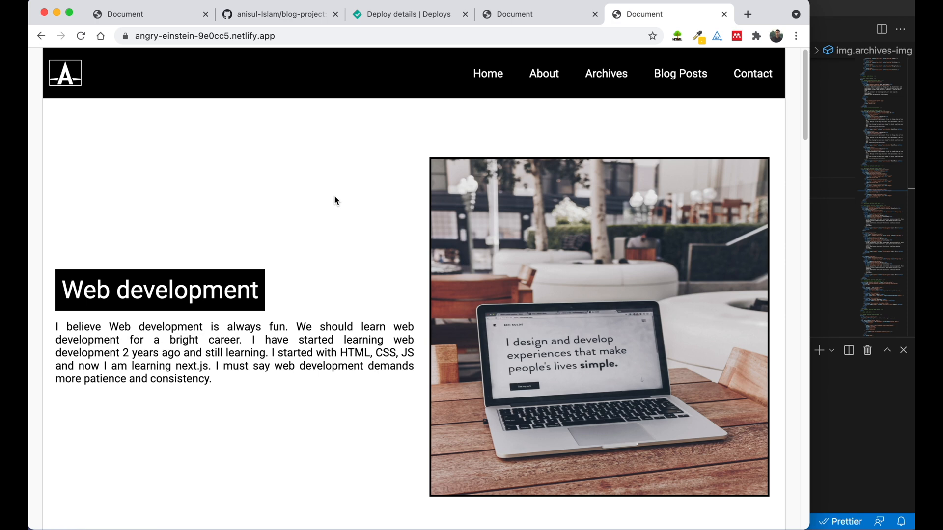
pyautogui.scroll(-5, 335, 197)
pyautogui.scroll(-9, 334, 199)
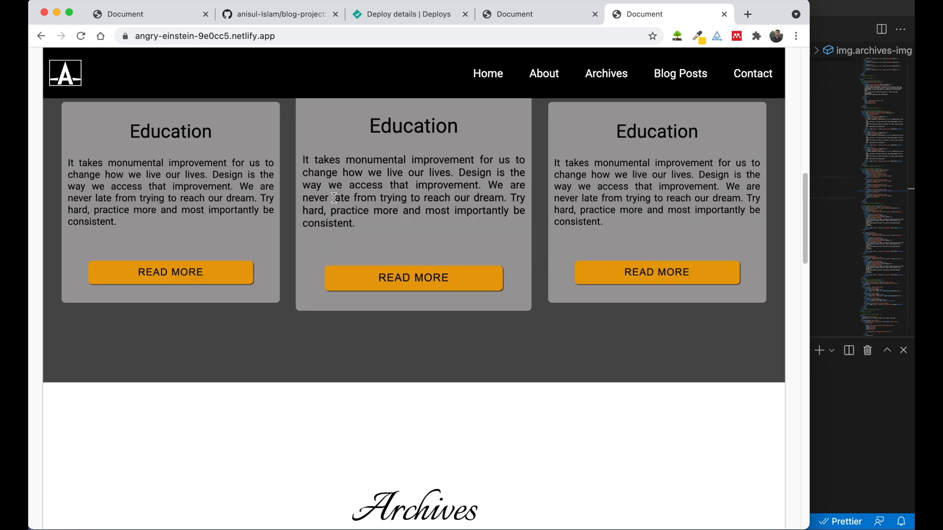
pyautogui.scroll(-5, 336, 275)
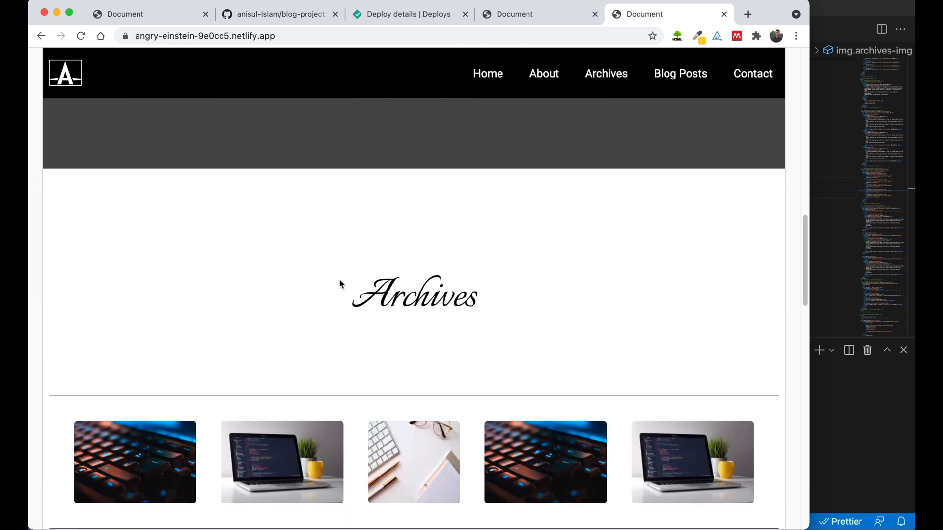